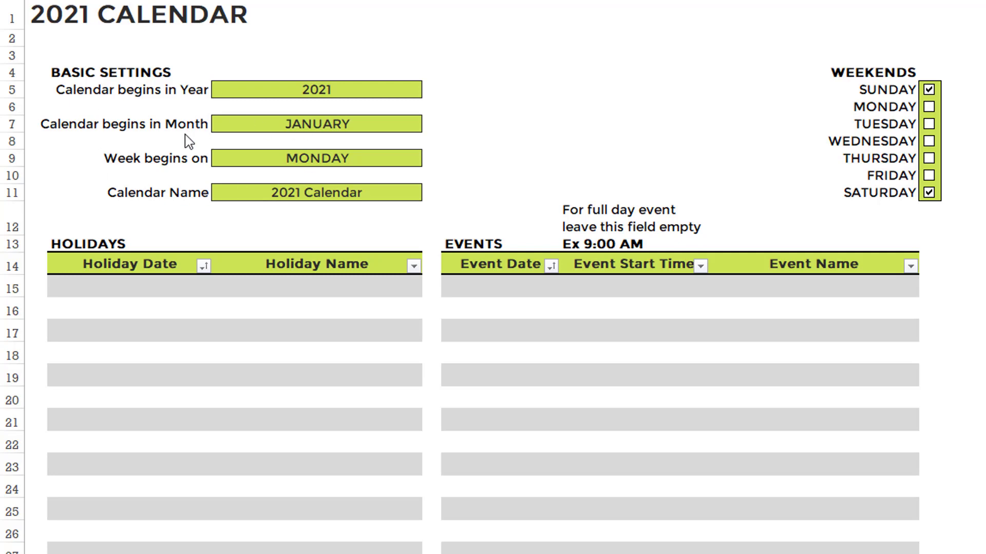
Review the settings: start year, January start month, Monday week start, calendar name and Saturday weekend.
left_click(301, 91)
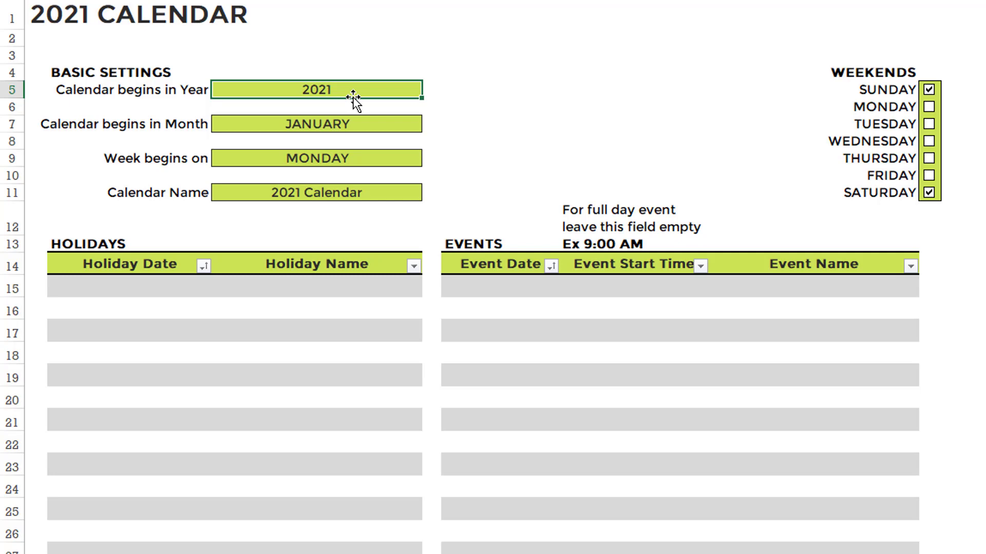
left_click(341, 123)
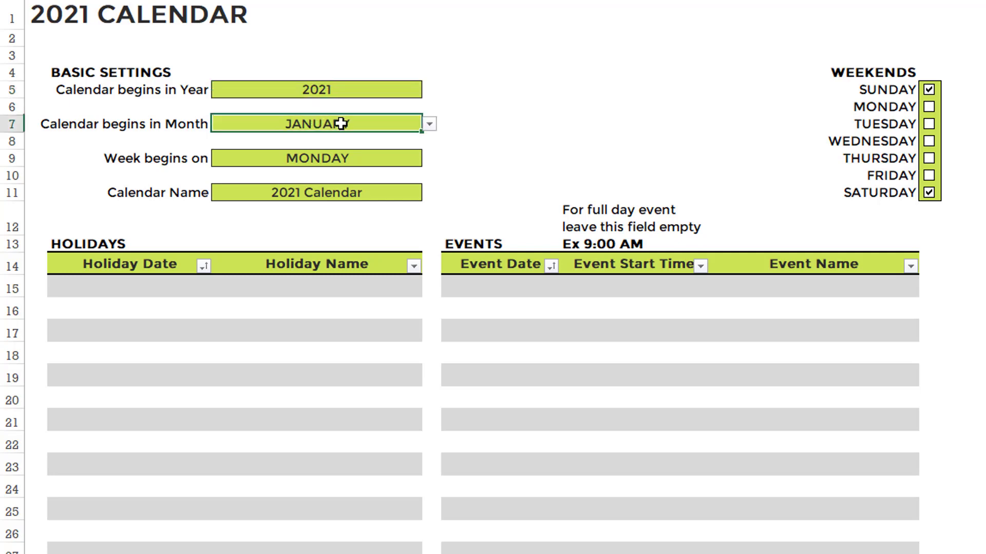
left_click(428, 125)
left_click(416, 138)
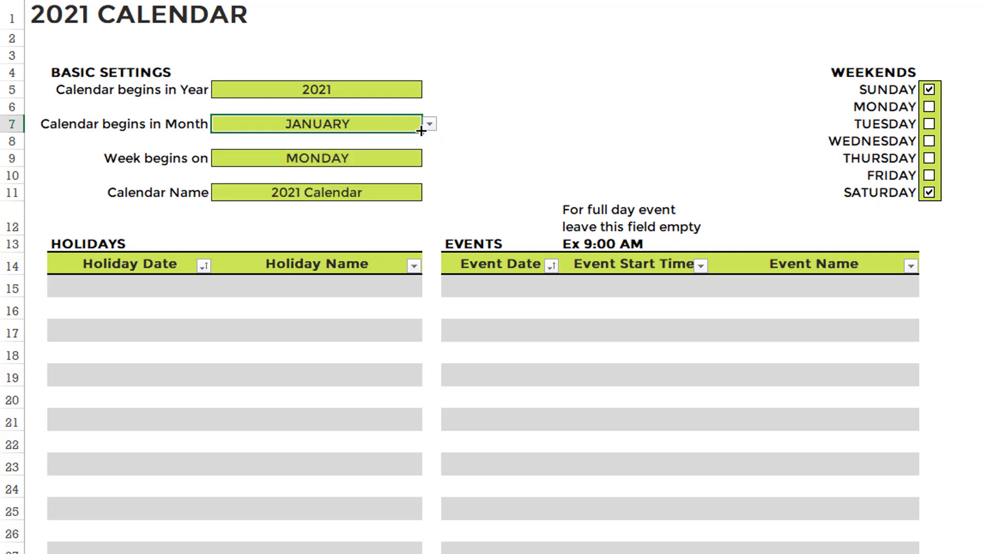
left_click(403, 157)
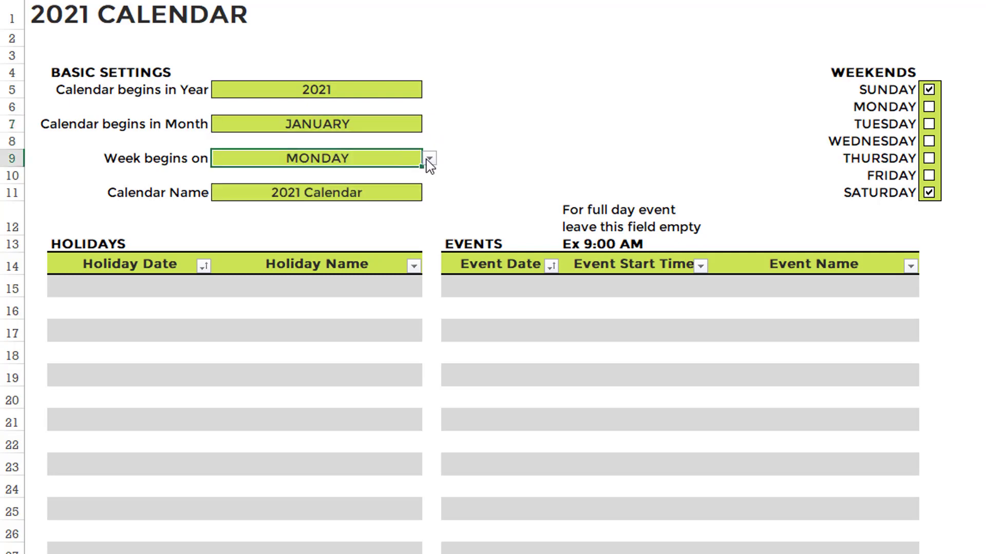
left_click(429, 160)
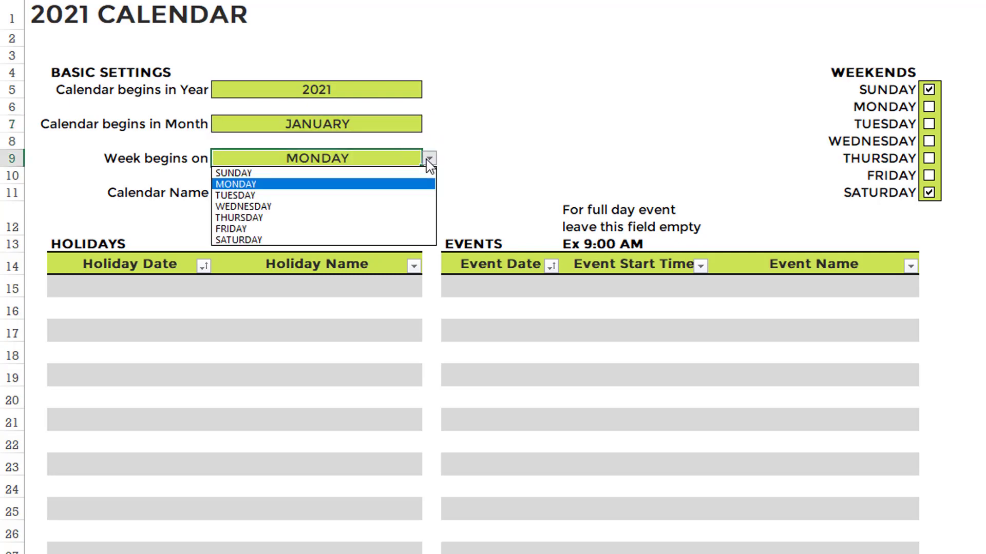
key("Escape")
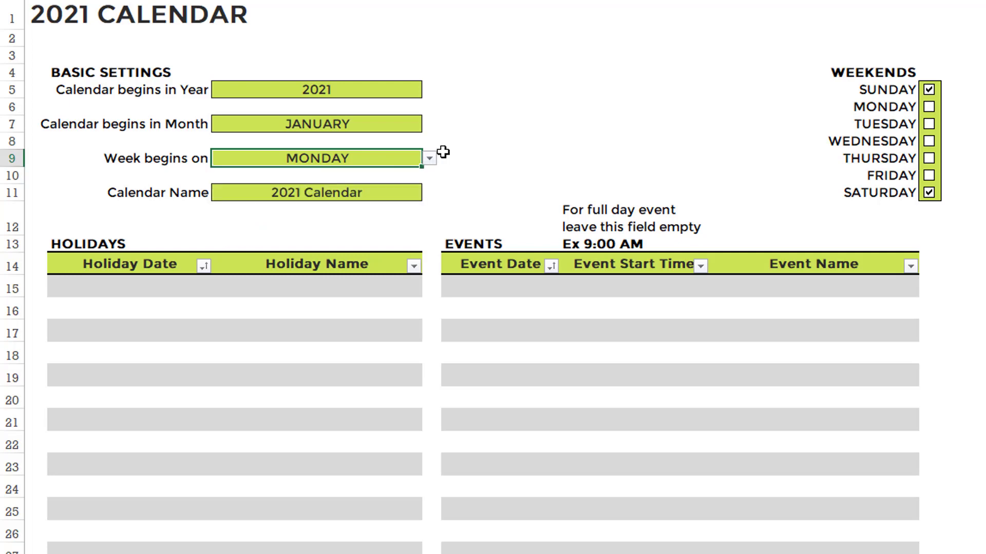
left_click(392, 191)
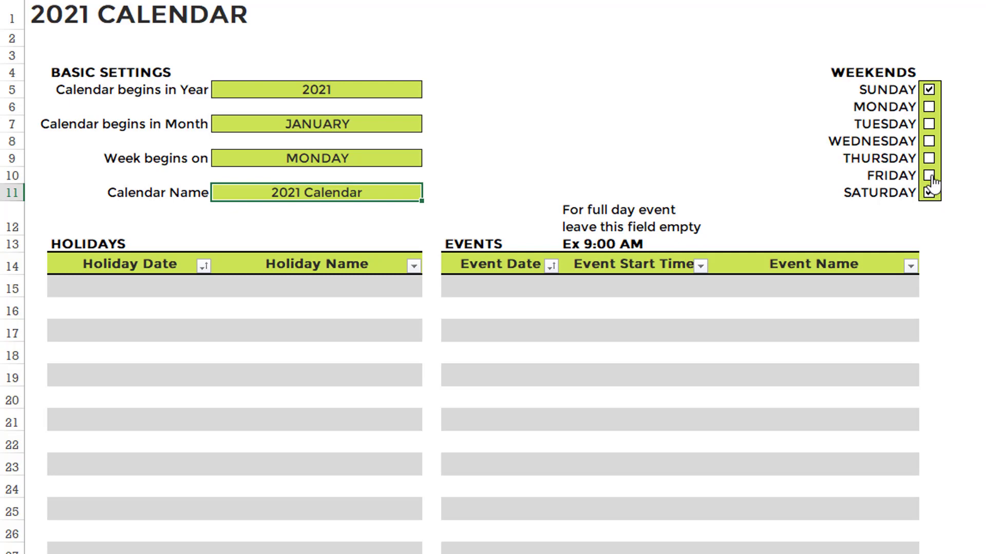
left_click(929, 193)
left_click(929, 193)
Look over the holiday and event date and name columns, including the holidays reference sheet.
left_click_drag(180, 300, 172, 297)
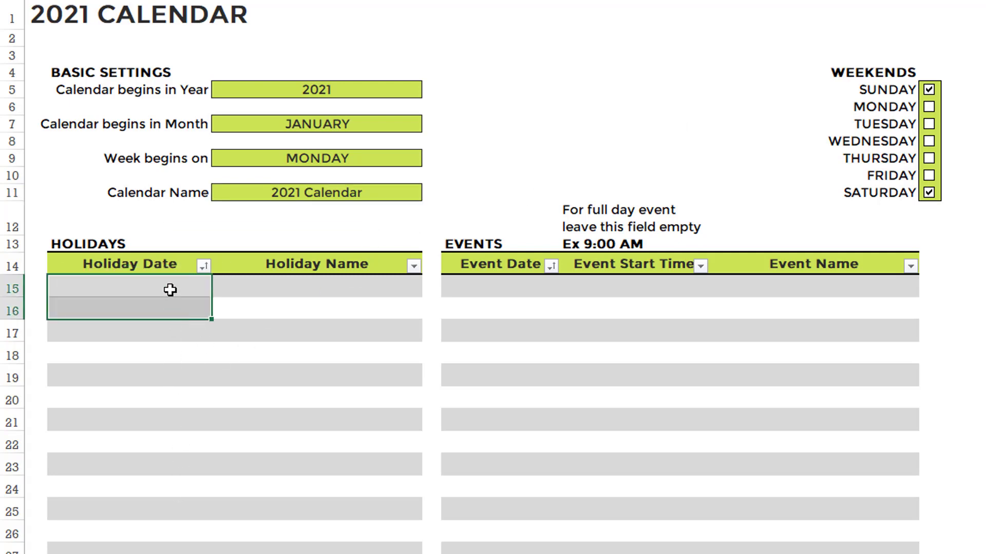
left_click(170, 290)
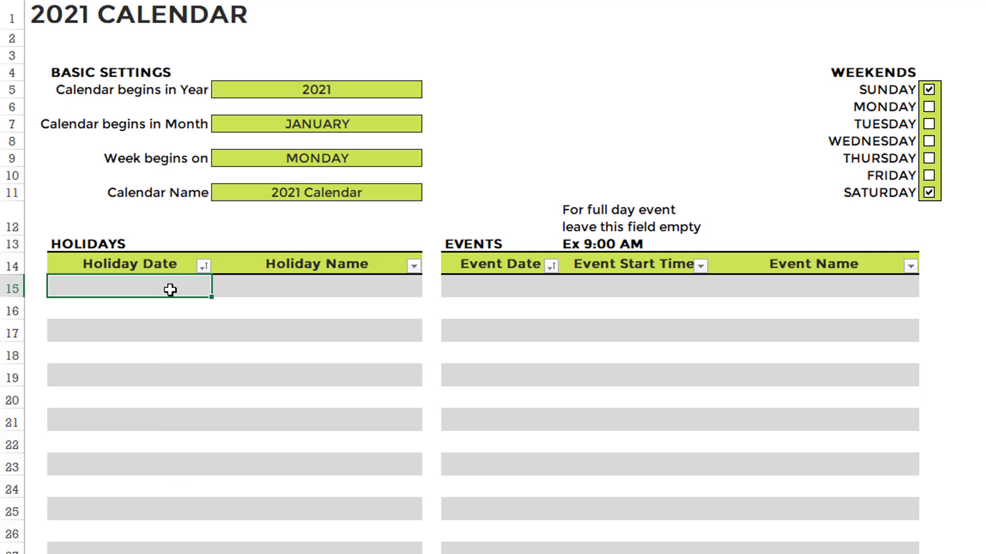
left_click(284, 291)
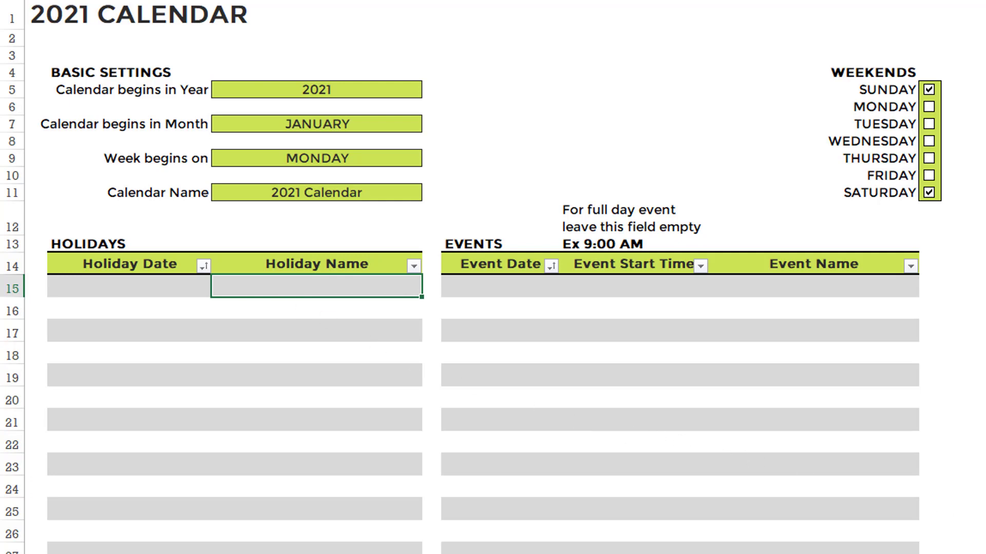
key("ctrl+Page_Down")
left_click(513, 291)
left_click(808, 291)
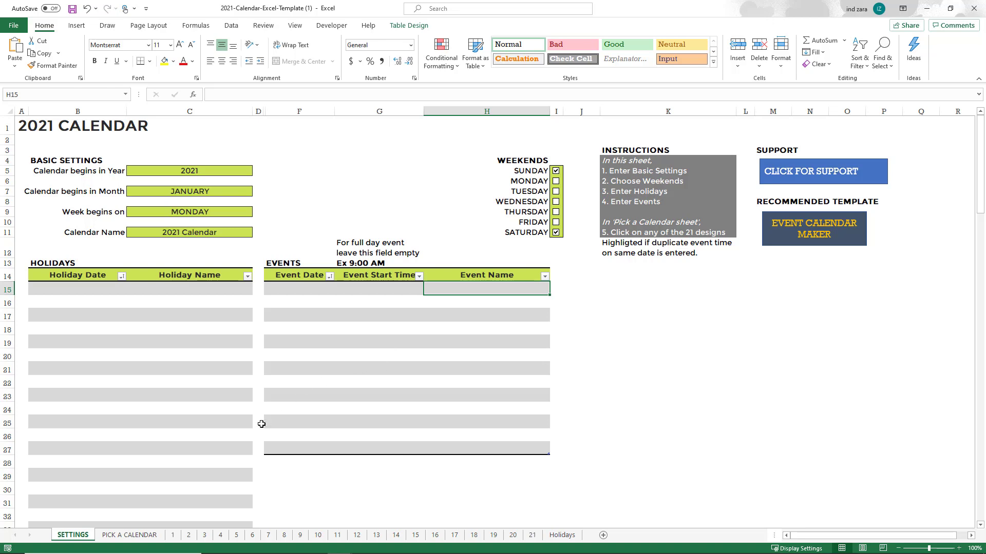
Browse the 21 design thumbnails in PICK A CALENDAR and open calendar design 1.
left_click(152, 536)
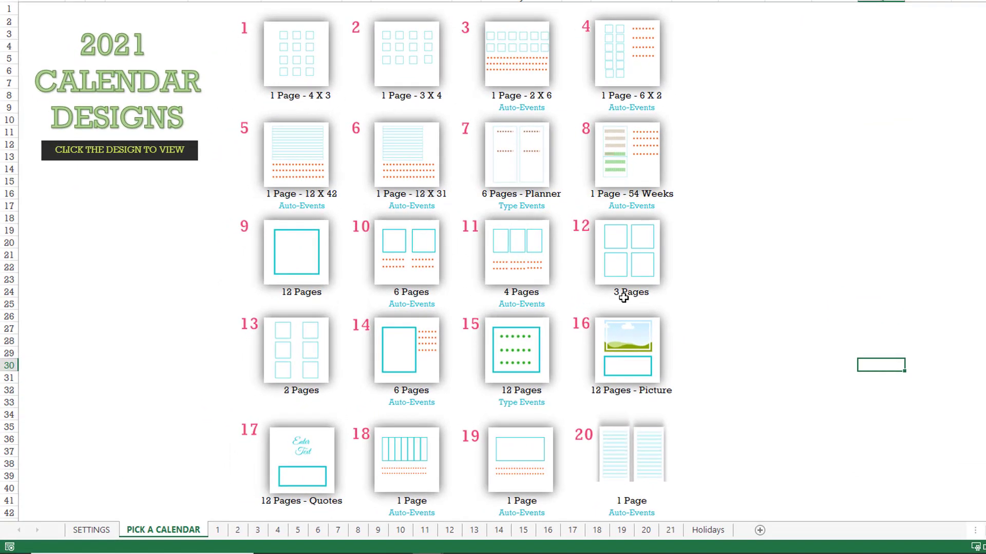
scroll(746, 306, "down", 1)
scroll(744, 310, "down", 2)
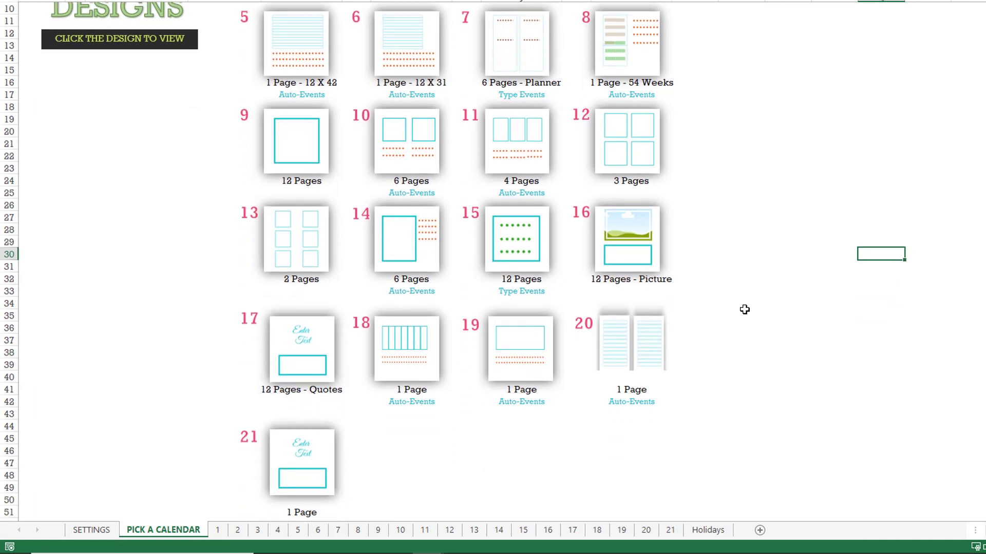
scroll(744, 310, "up", 3)
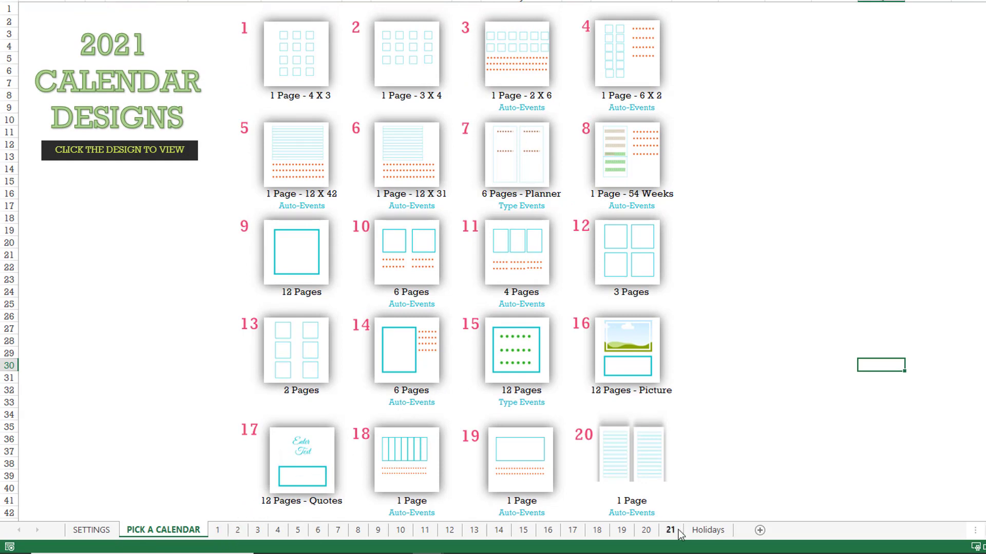
left_click(216, 532)
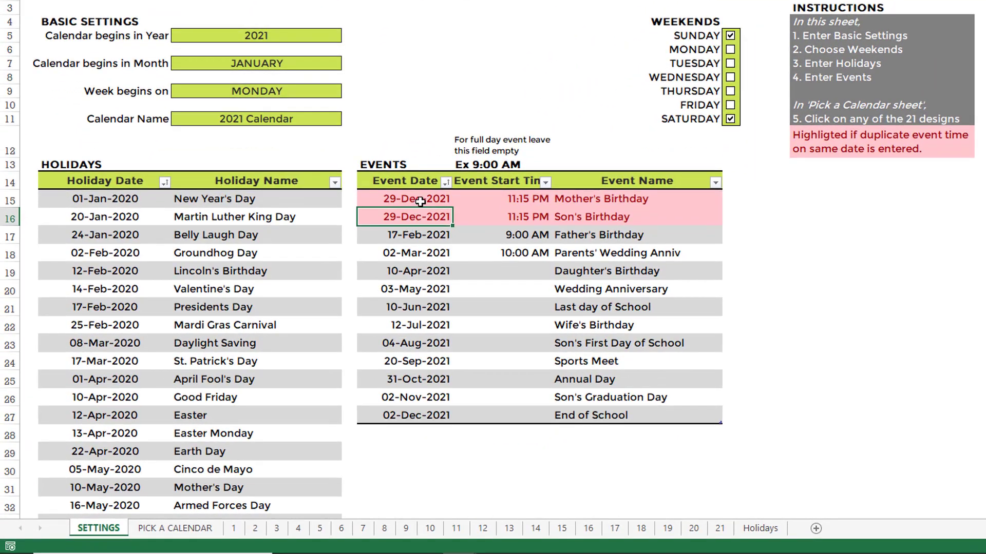
Inspect the 29-Dec-2021 event date and 20-Jan-2020 holiday date, leaving Saturday as a weekend day.
left_click(420, 201)
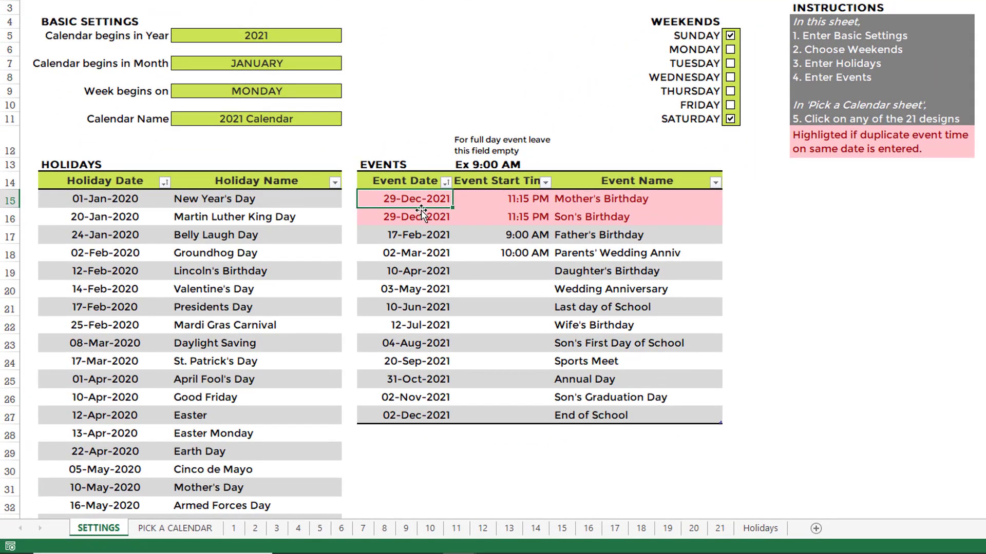
left_click(113, 213)
scroll(113, 213, "down", 4)
scroll(114, 213, "down", 3)
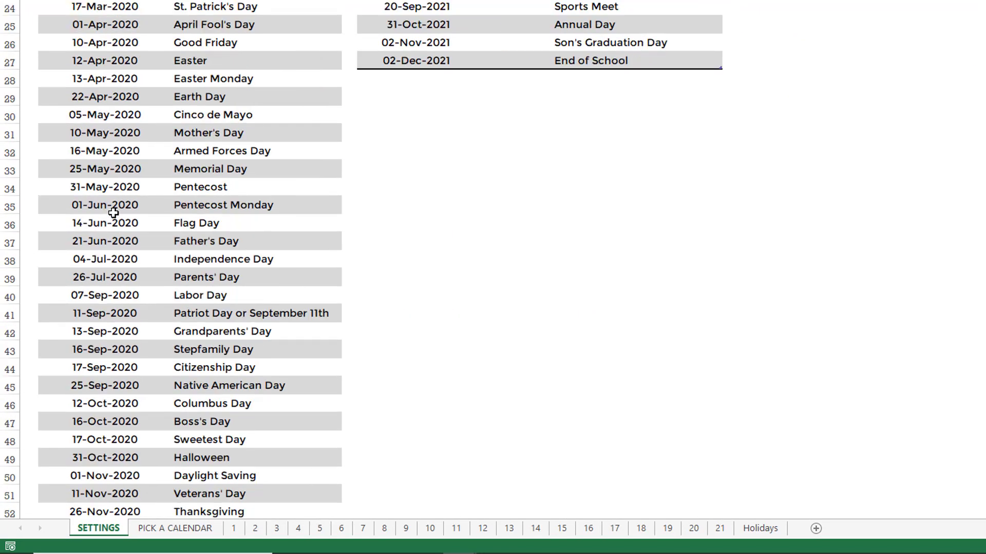
scroll(110, 208, "up", 7)
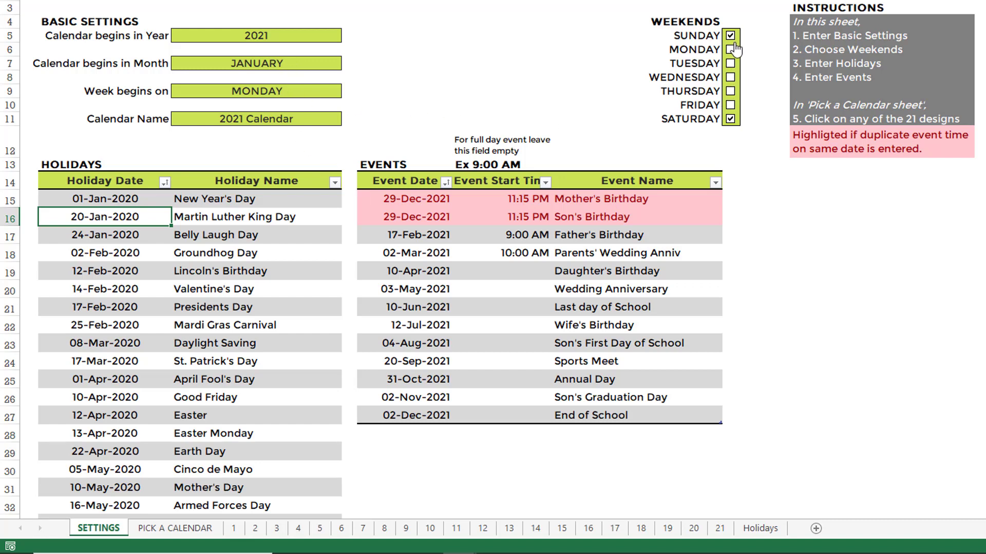
left_click(730, 119)
left_click(730, 118)
Change Mother's Birthday date from 12/29/2021 to 12/31/2021.
left_click(431, 202)
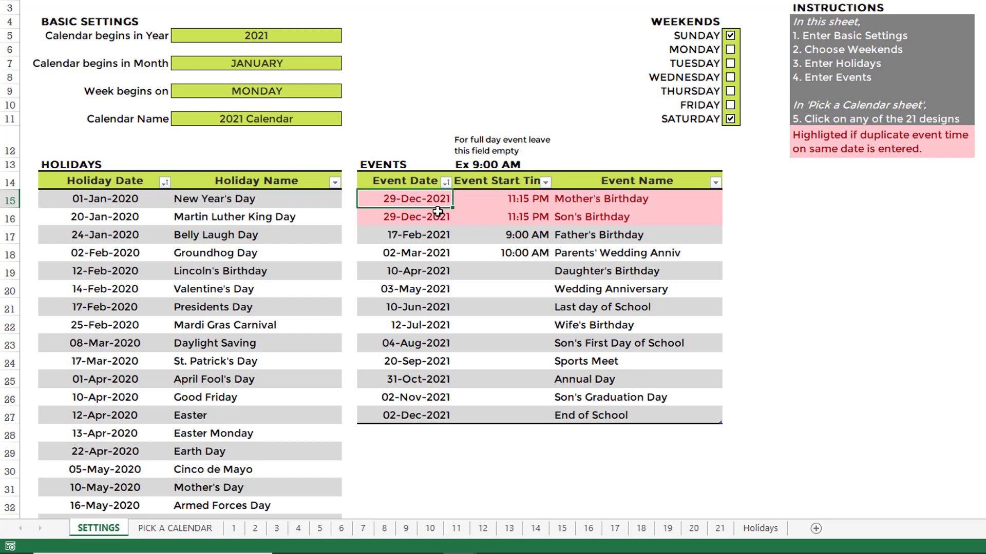
key("F2")
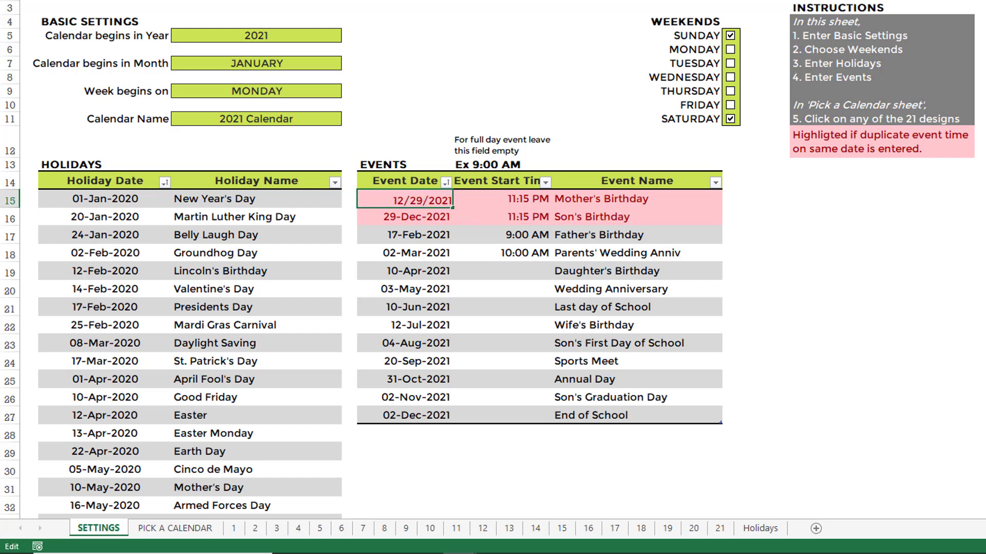
key("BackSpace")
key("BackSpace")
type("31")
key("Return")
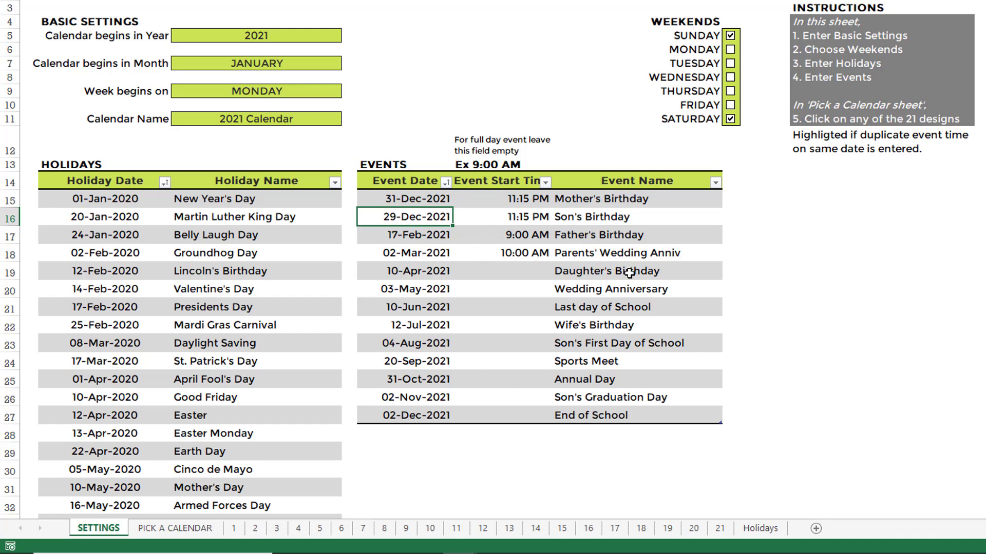
Go to calendar design 1 and page through the designs up to the six-page planner.
left_click(233, 528)
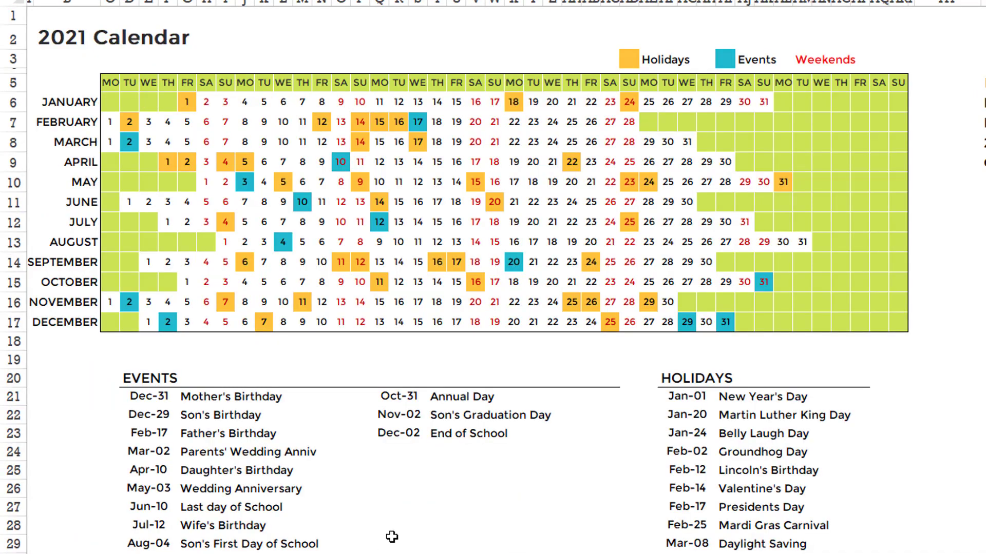
scroll(392, 536, "up", 1)
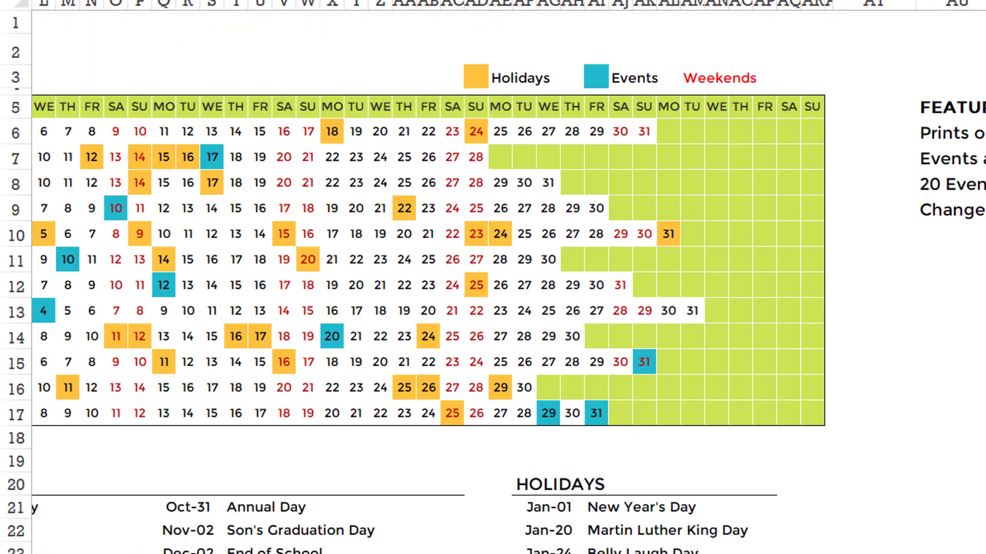
scroll(847, 505, "left", 5)
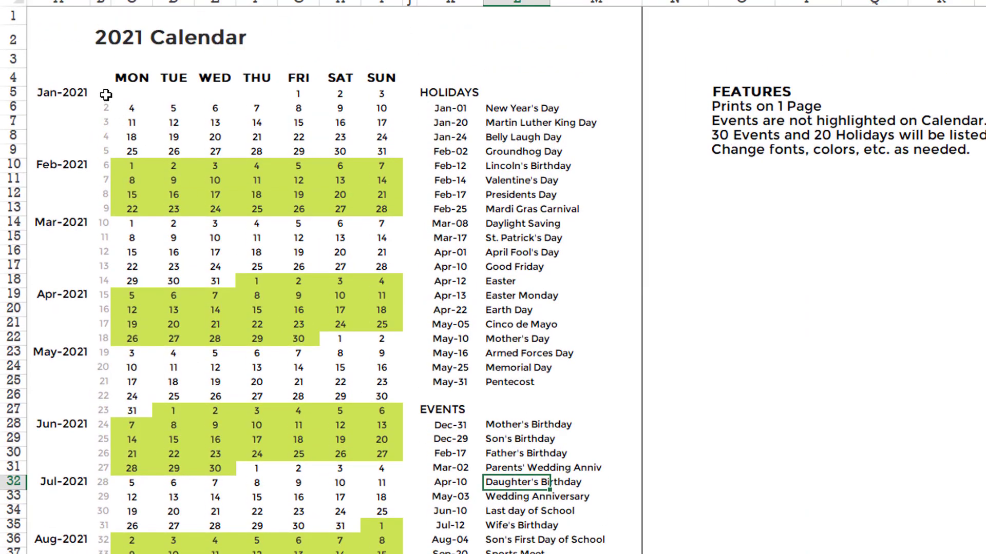
Scroll through the large month-grid design showing January and February with their holiday and event lists.
scroll(94, 301, "down", 2)
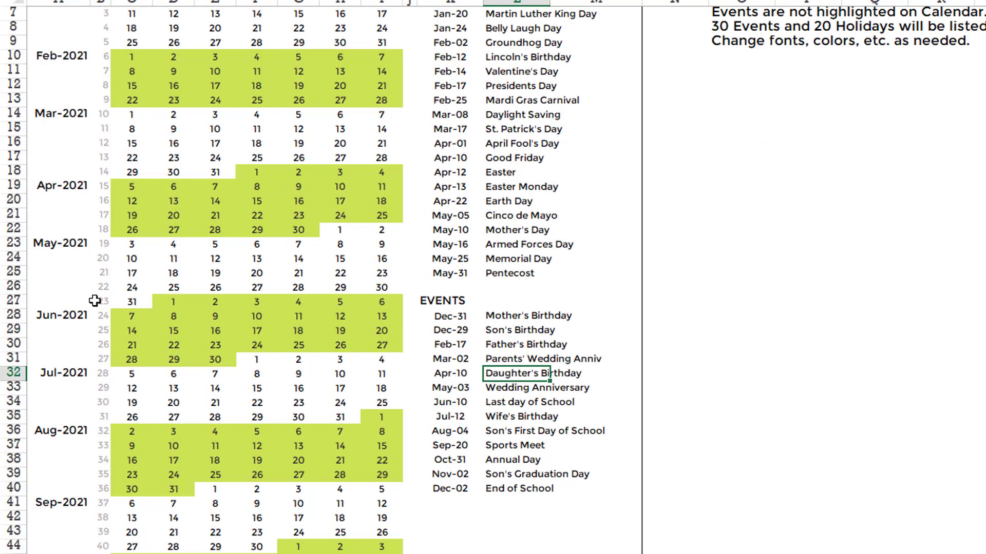
scroll(95, 301, "down", 4)
scroll(95, 301, "up", 6)
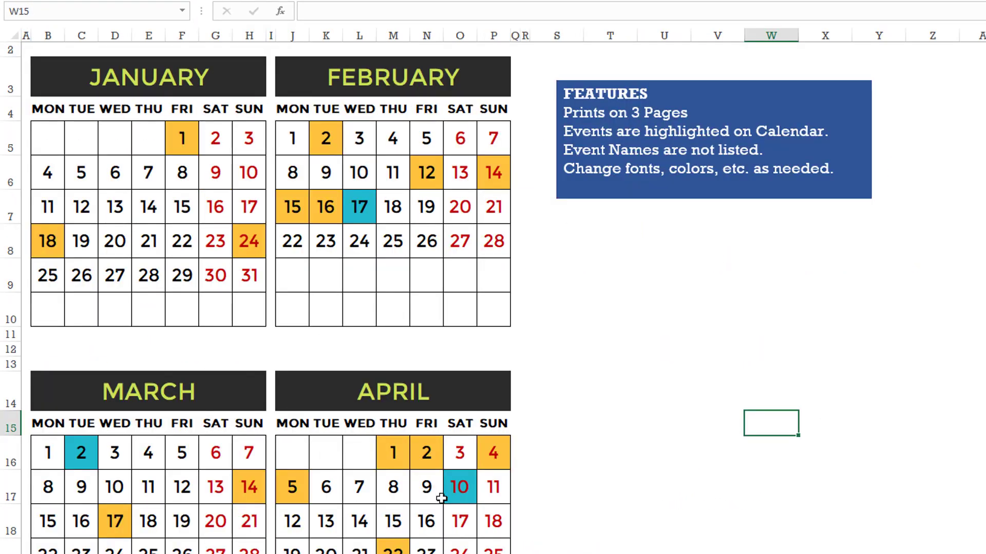
Move to the picture-calendar design with the green image area and select the notes space below January 1.
scroll(442, 497, "down", 2)
scroll(442, 499, "up", 2)
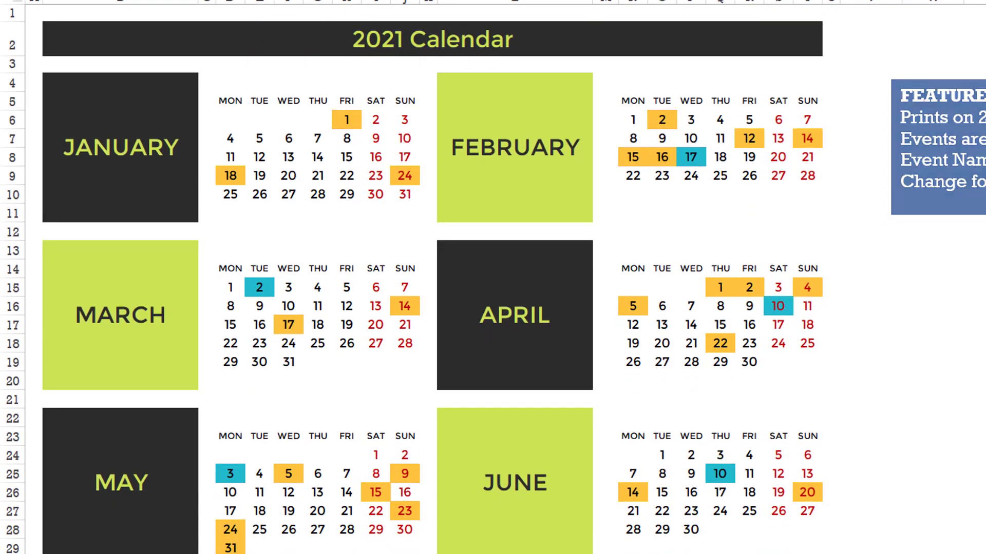
key("ctrl+Page_Down")
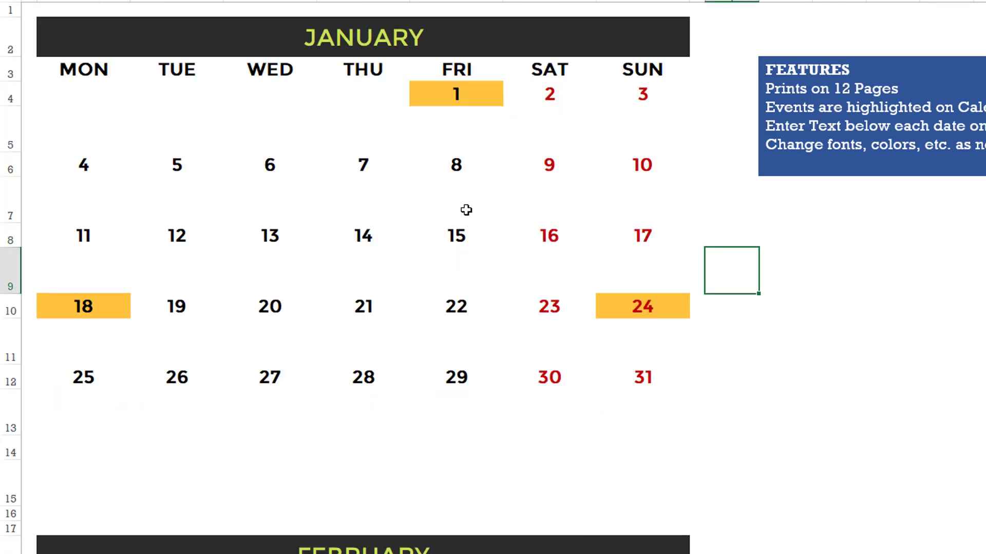
left_click(451, 123)
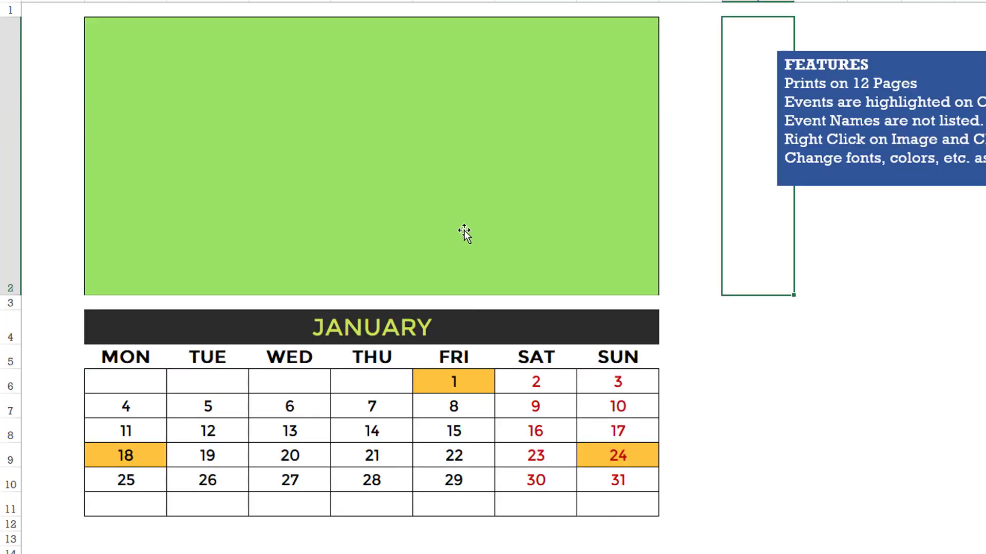
View the green picture placeholder's Change Picture options, then dismiss them without changes.
right_click(433, 147)
mouse_move(503, 253)
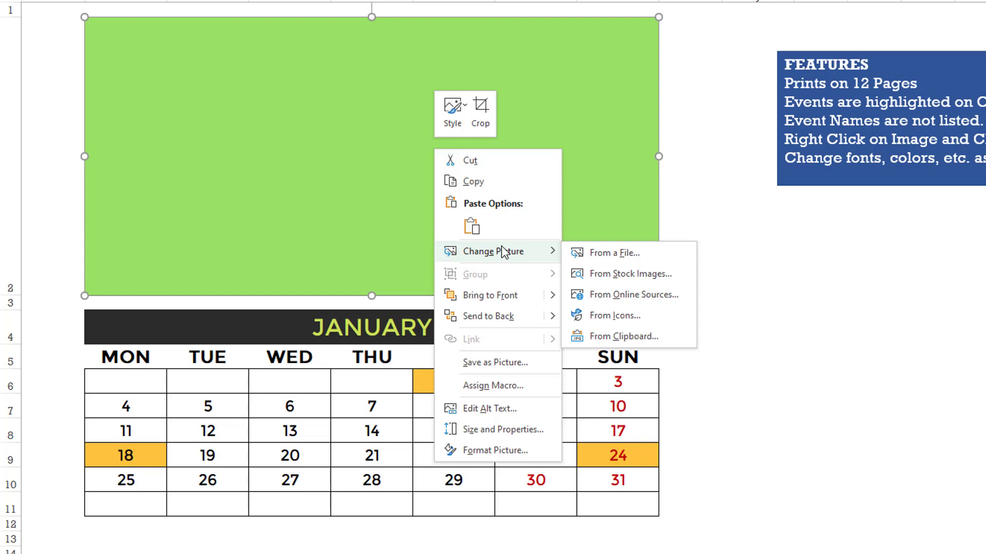
key("Escape")
key("Escape")
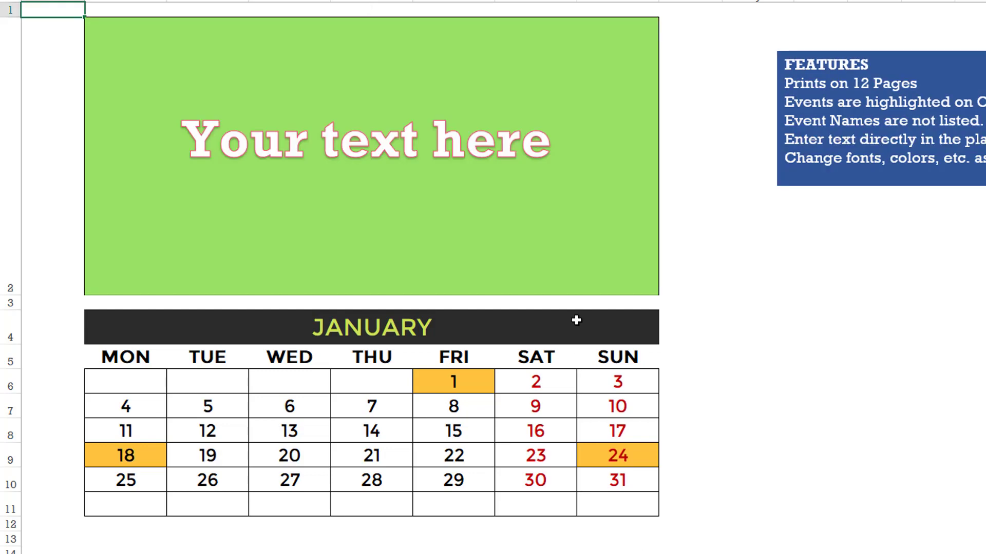
Click into the 'Your text here' banner text box.
left_click(446, 152)
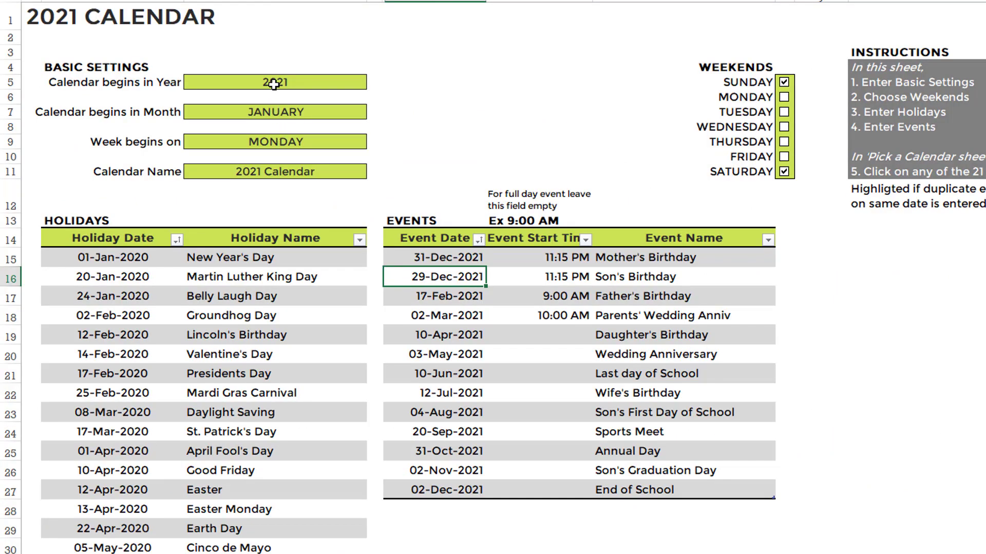
Set Calendar begins in Year to 2020 and review the holiday list.
left_click(274, 84)
type("2020")
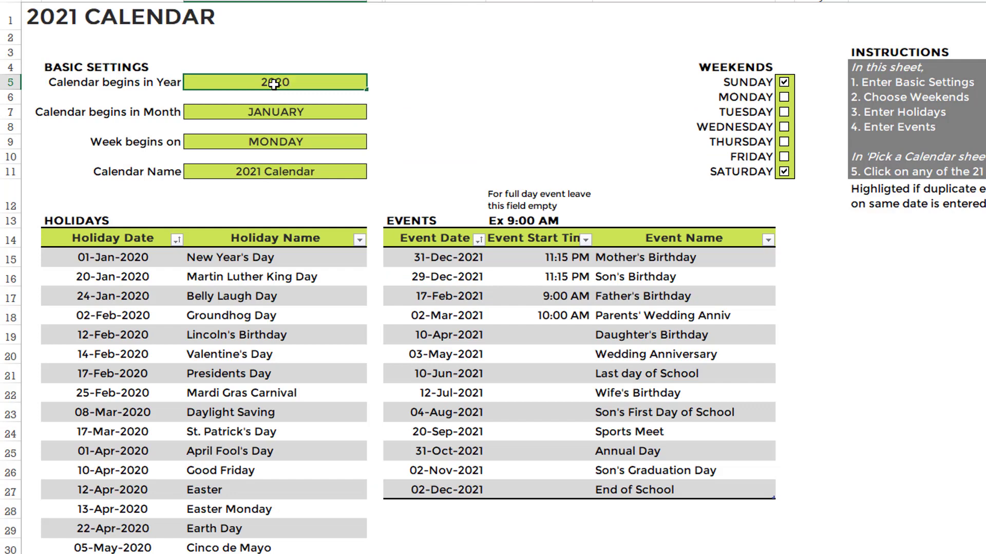
key("Return")
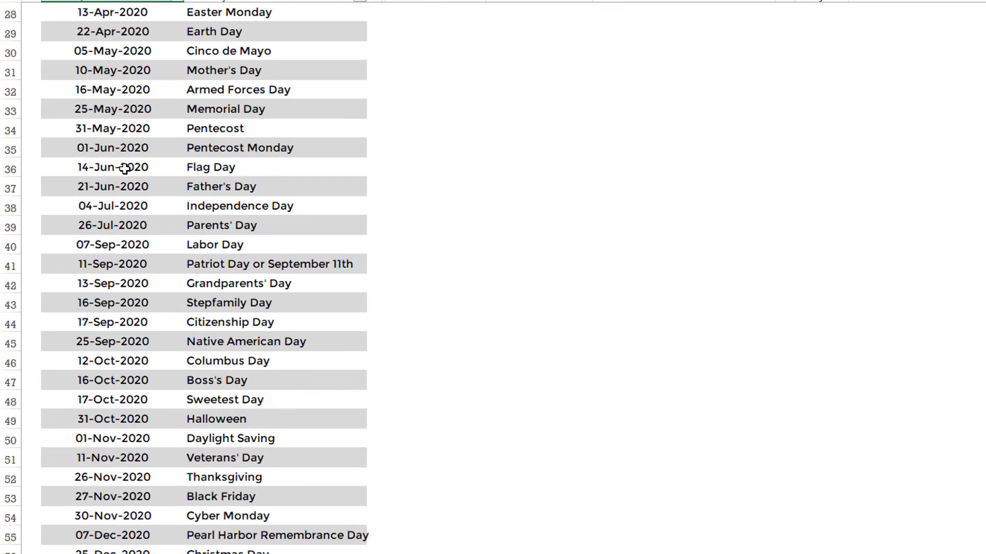
scroll(167, 310, "down", 7)
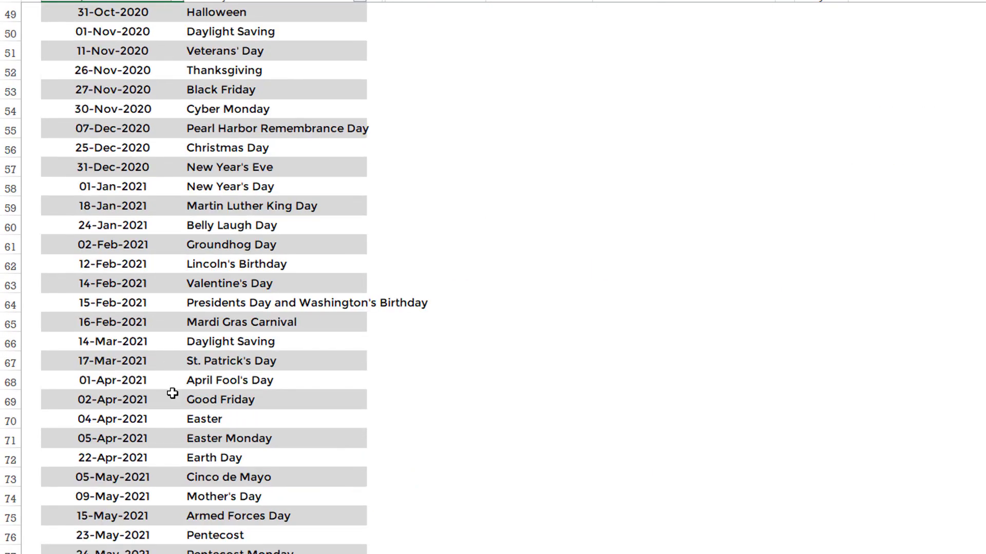
scroll(172, 394, "up", 14)
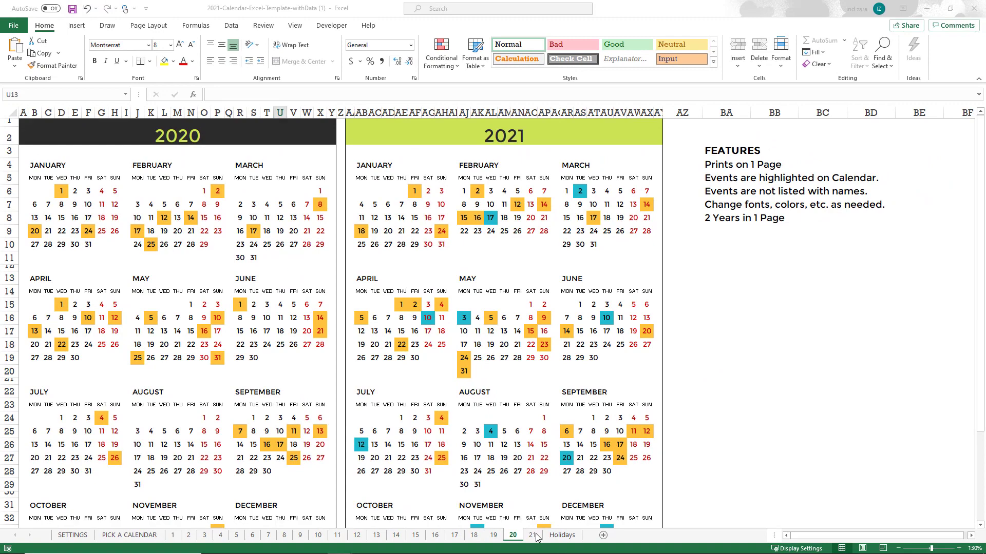
Open the Daily Planner and change its date from 12/29/2020 to 12/29/2021.
left_click(533, 535)
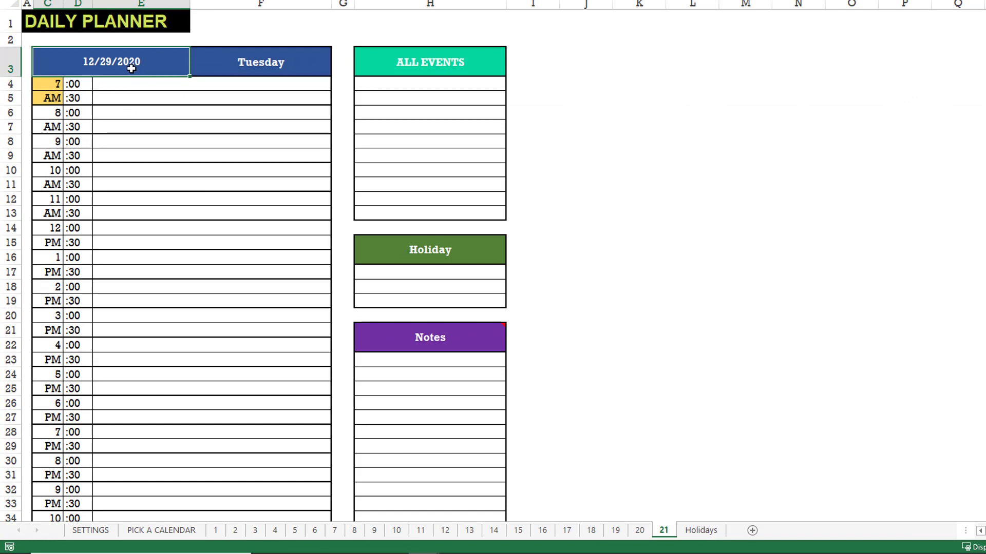
double_click(164, 61)
key("BackSpace")
type("1")
key("Return")
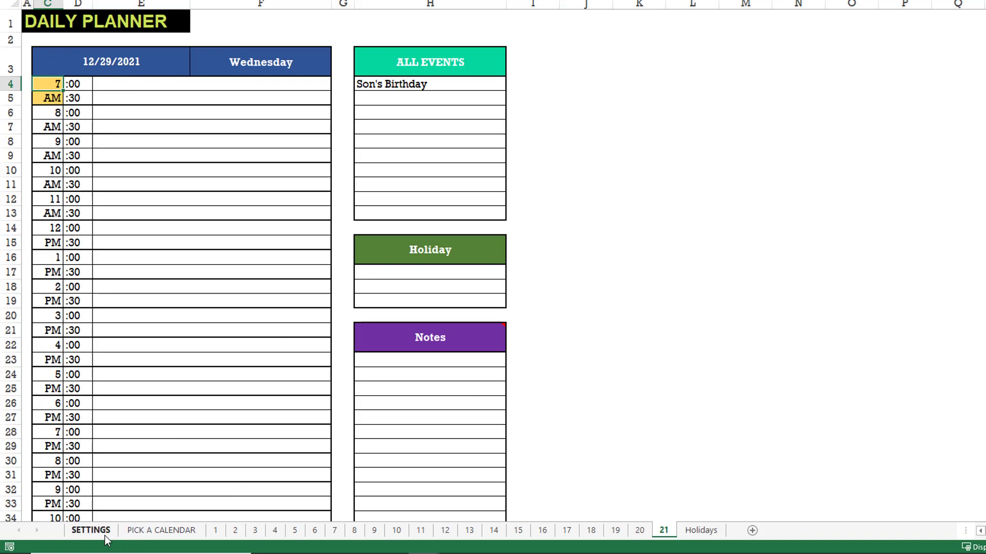
Change Son's Birthday start time from 11:15 PM to 11:15 AM and verify it in the planner's 11:00 slot.
left_click(91, 530)
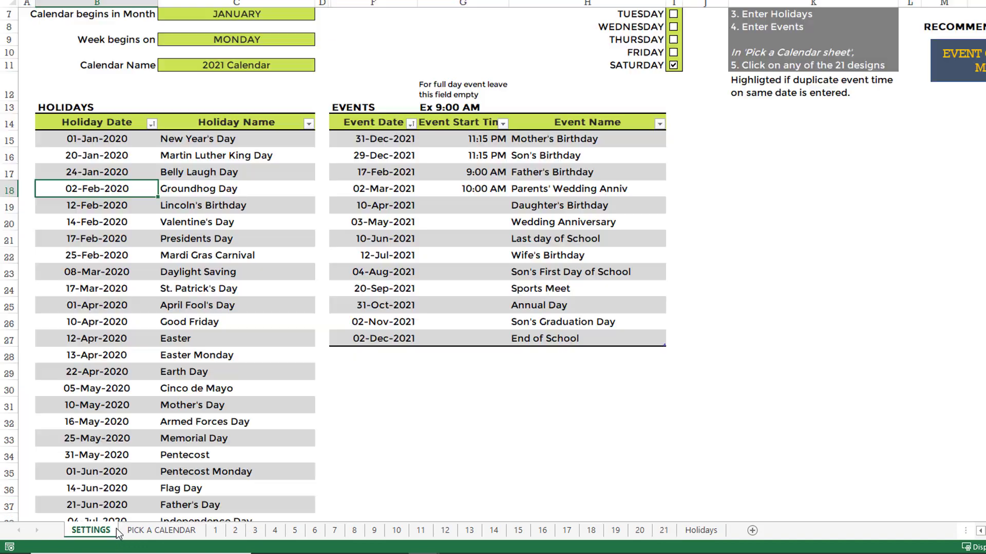
left_click(402, 157)
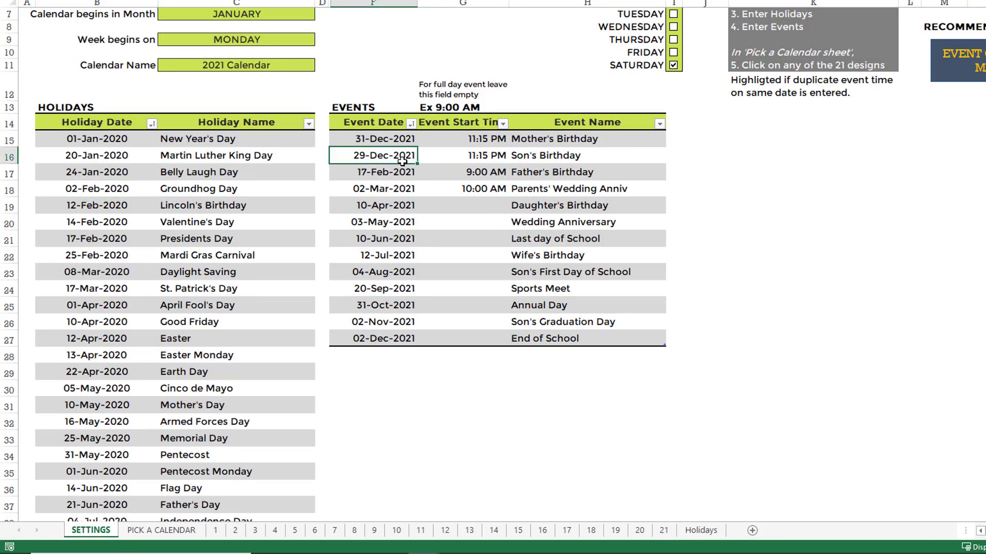
left_click(497, 155)
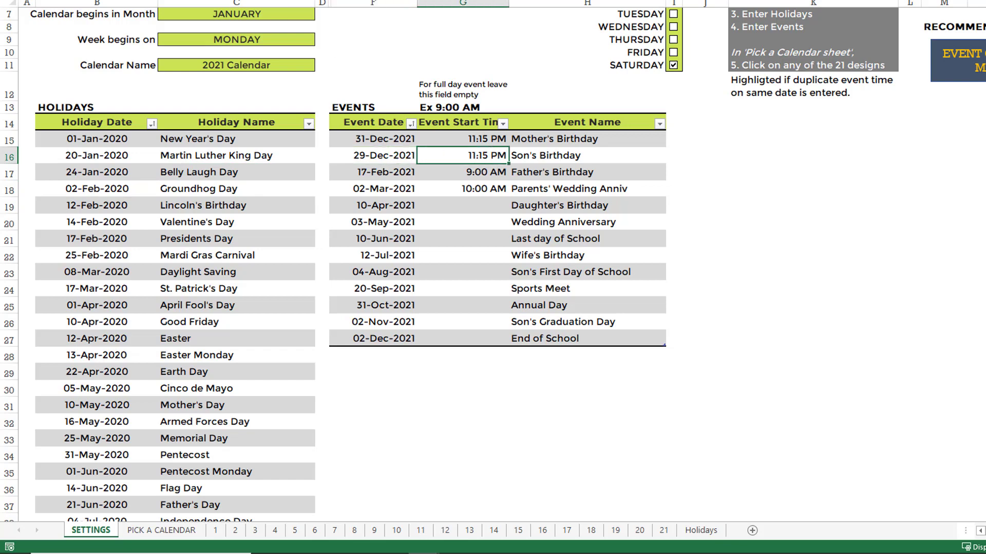
key("F2")
key("BackSpace")
key("BackSpace")
type("AM")
key("Return")
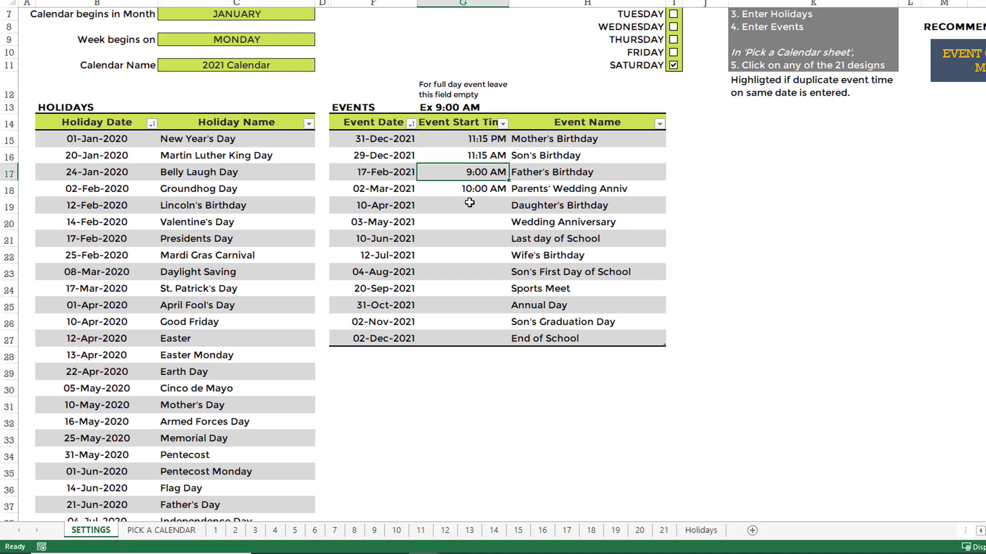
left_click(662, 532)
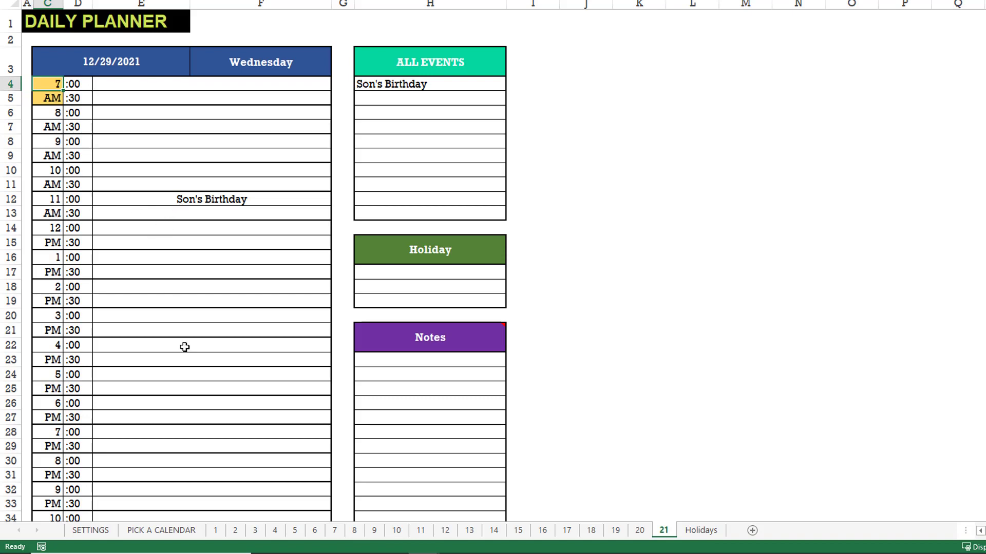
left_click(121, 197)
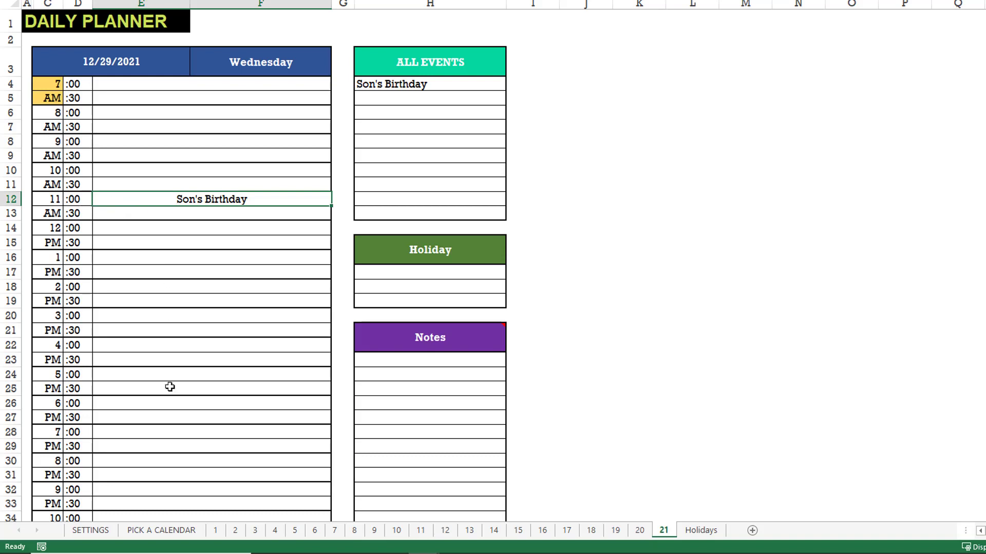
Date Mother's Birthday 12/29/2021 with a 2:15 PM start, then view it on the Daily Planner.
left_click(106, 532)
left_click(378, 142)
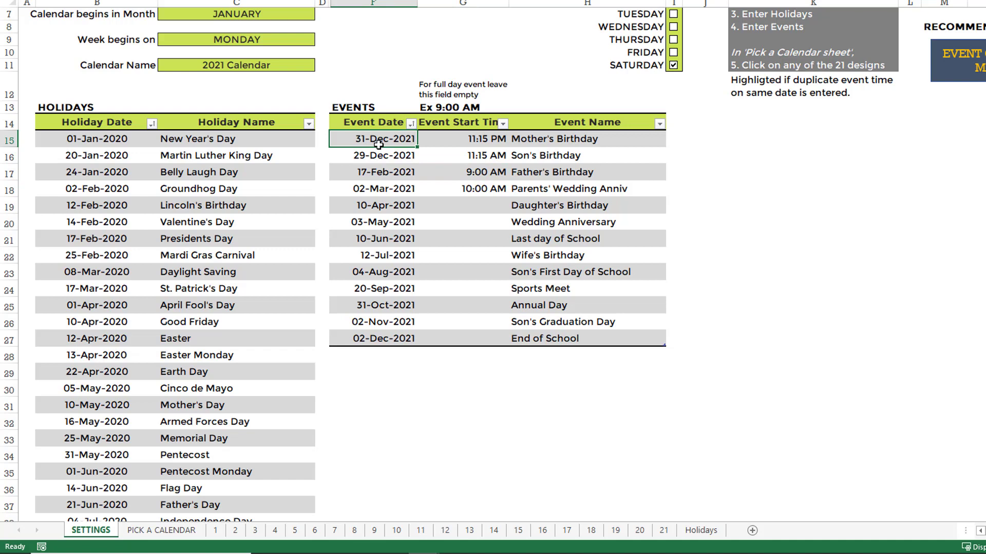
type("12/29/20")
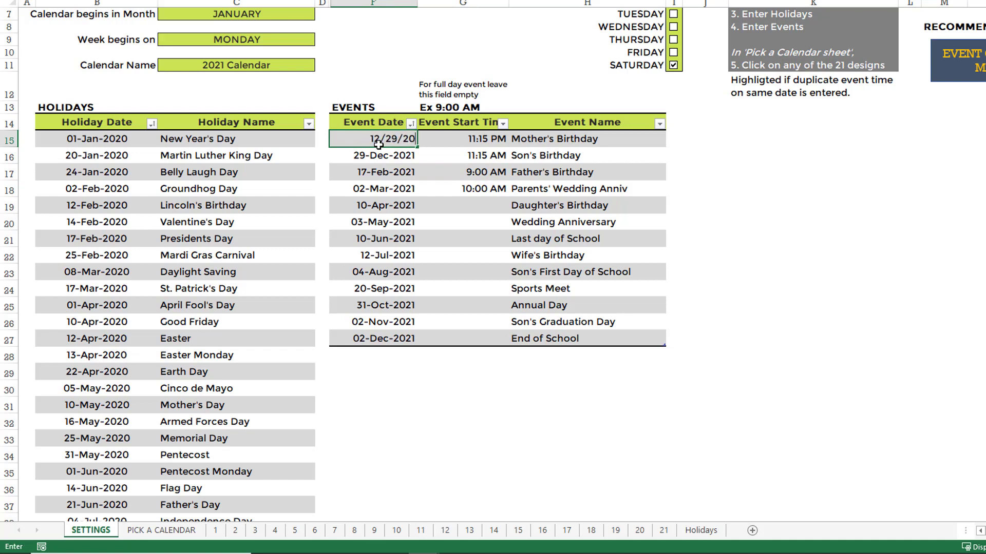
type("21")
key("Tab")
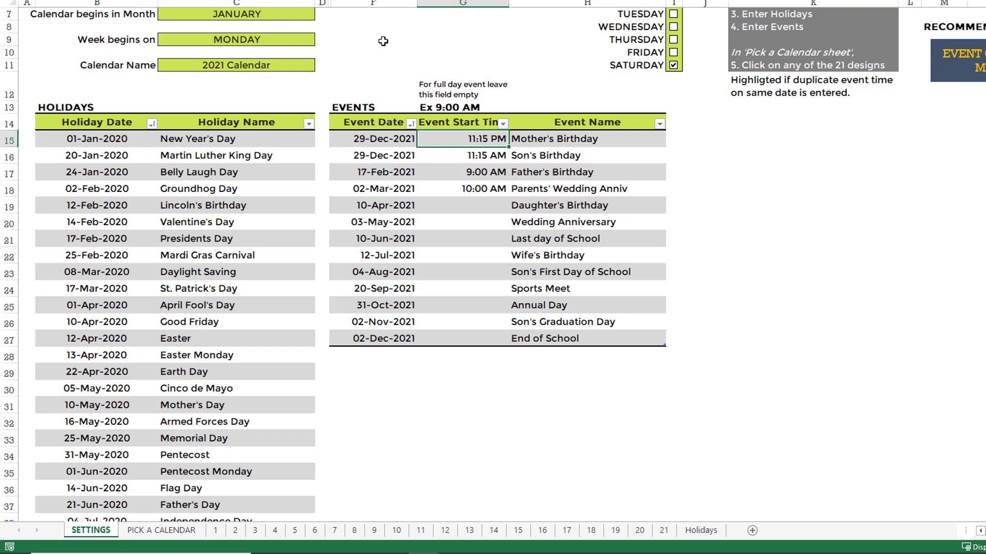
type("2:15 PM")
key("Return")
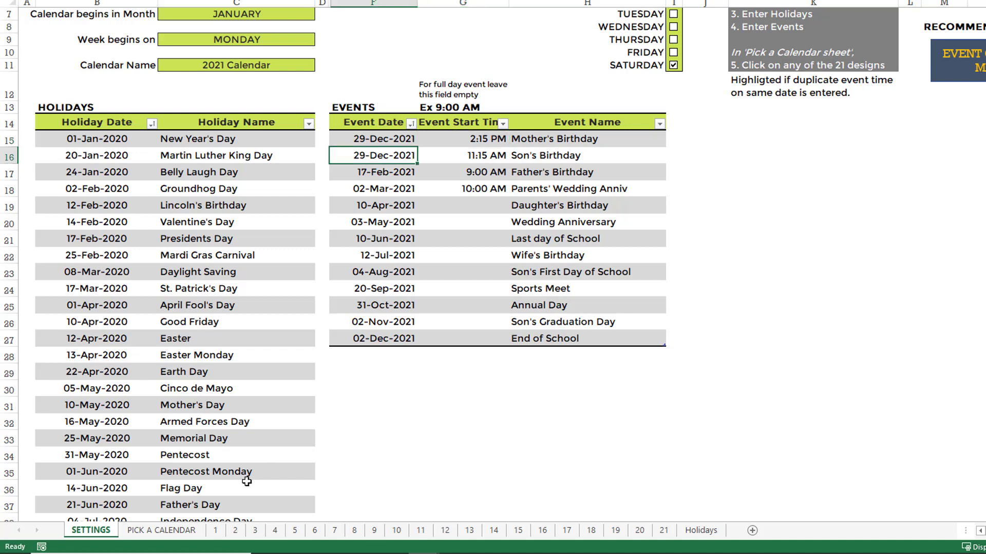
left_click(662, 532)
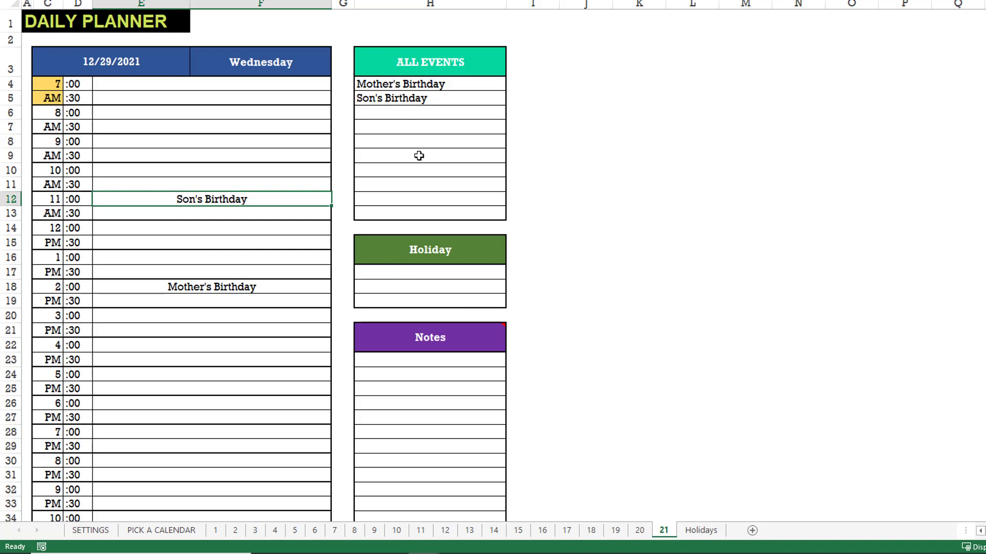
left_click(404, 365)
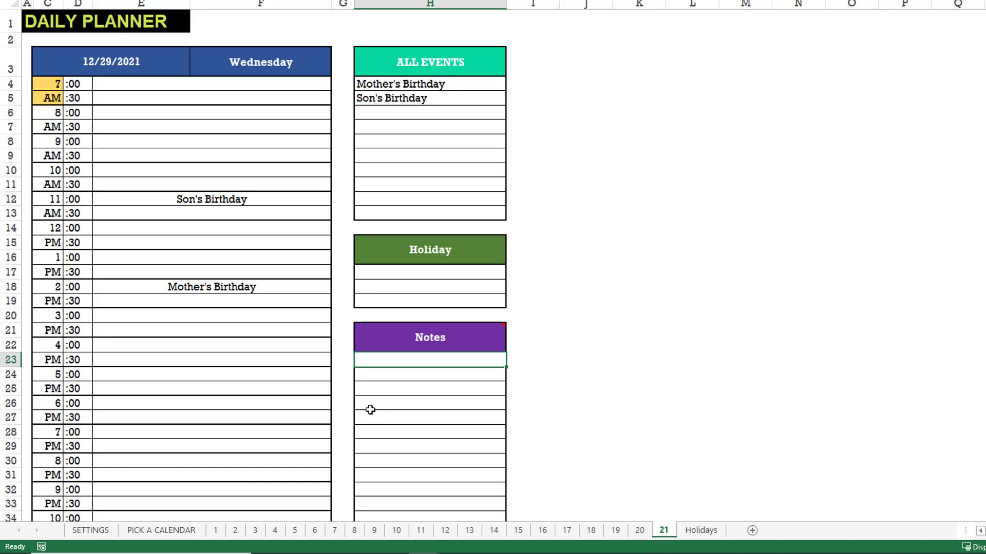
Return to SETTINGS and scroll to the top, showing both 29-Dec-2021 birthdays.
left_click(90, 530)
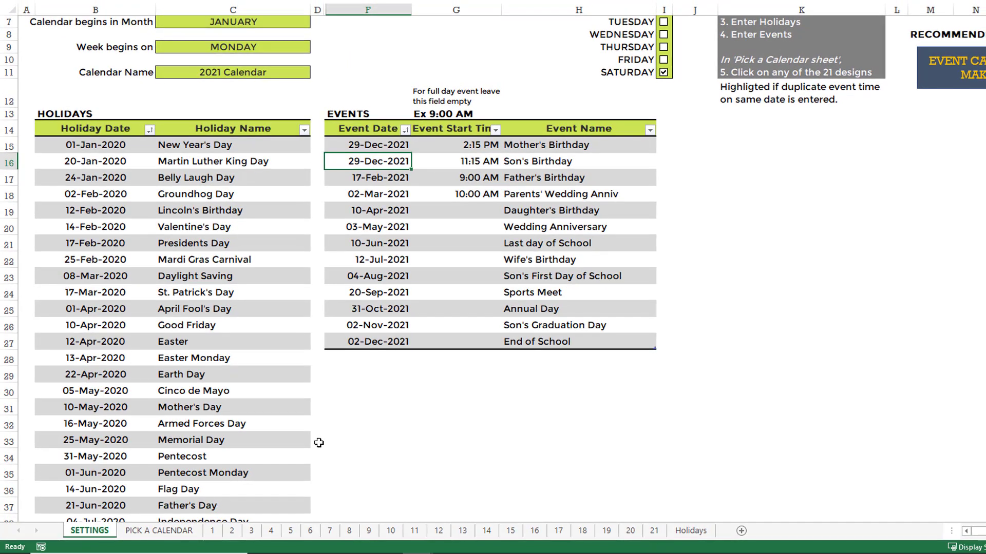
scroll(318, 442, "up", 2)
scroll(318, 442, "down", 1)
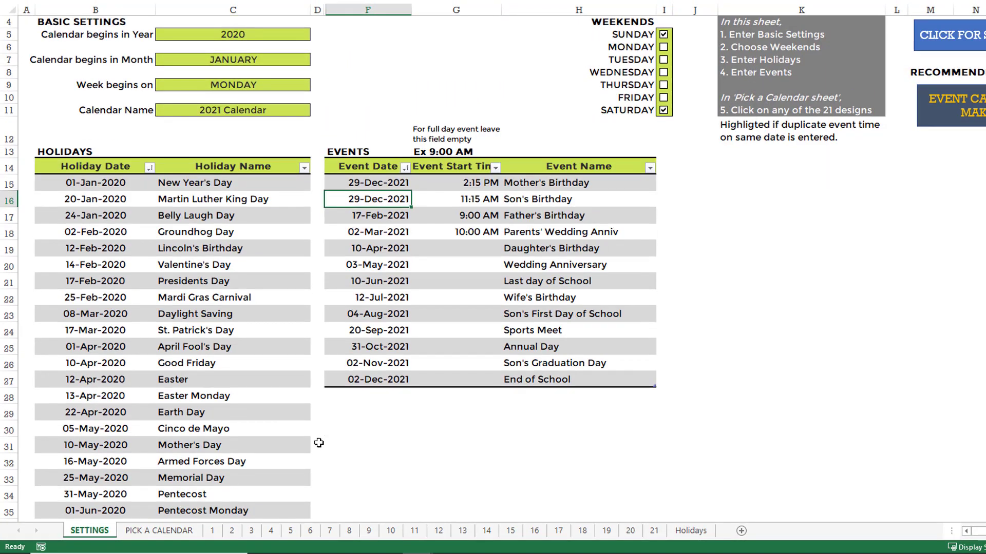
scroll(319, 442, "up", 1)
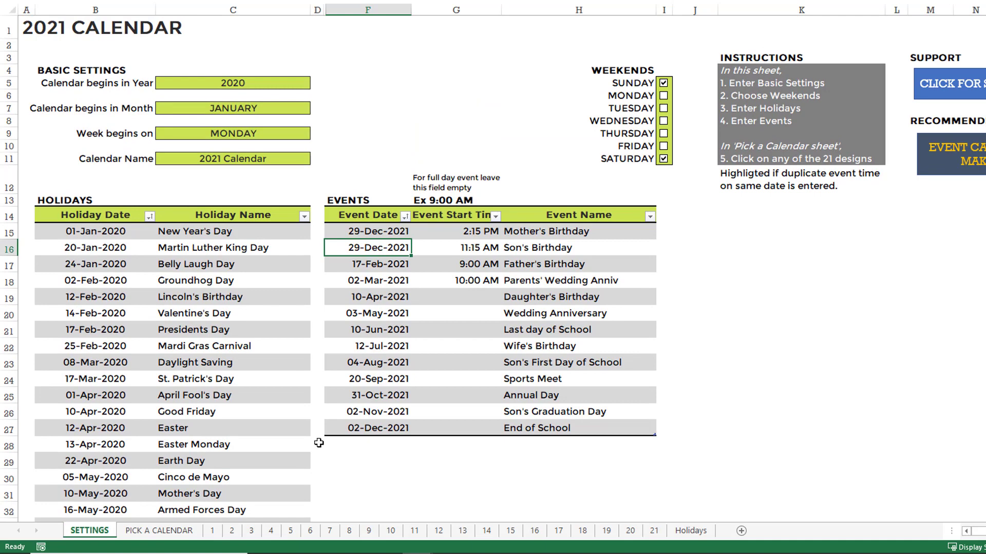